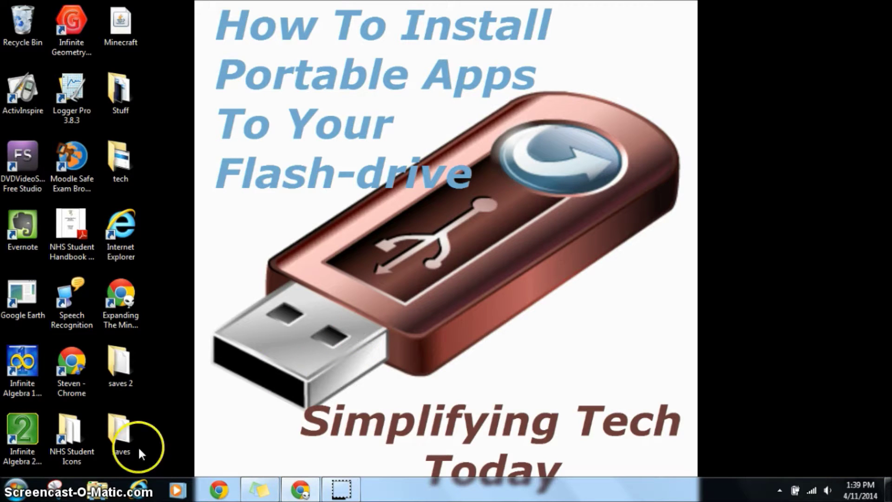
# Open the AUTO-SEC (F:) flash drive from Start > Computer, showing only the misc folder.
pyautogui.click(15, 488)
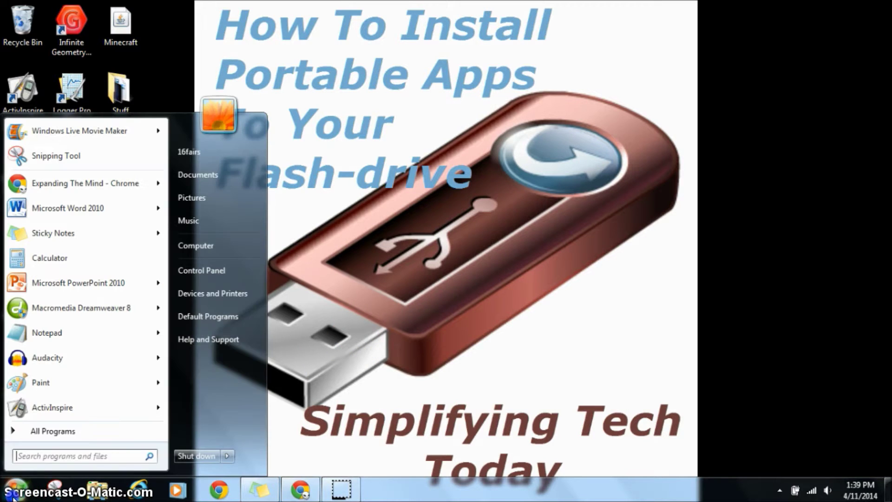
pyautogui.click(195, 245)
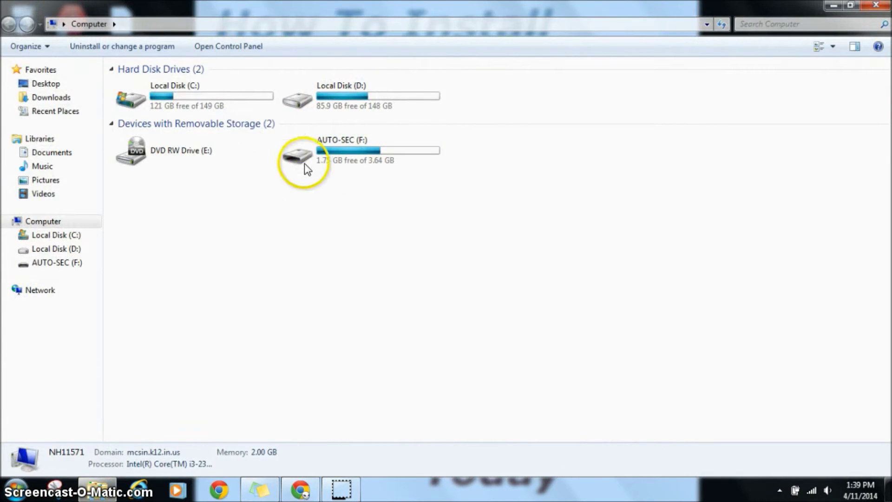
pyautogui.doubleClick(326, 162)
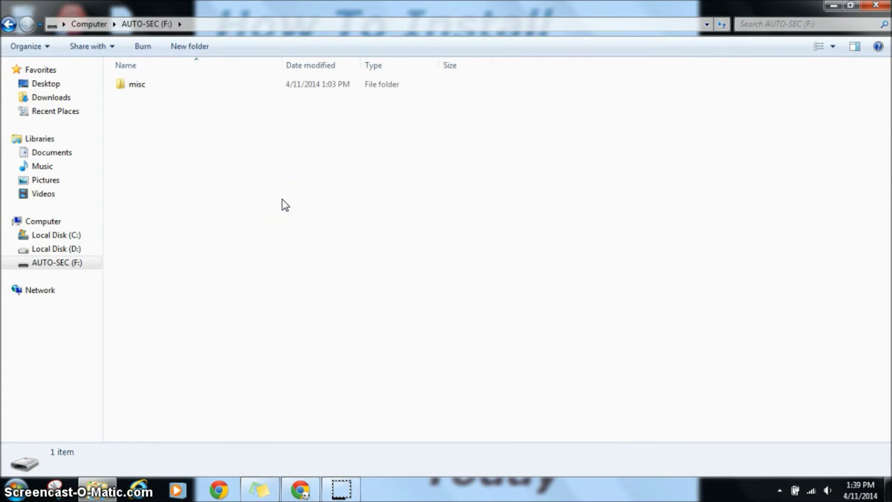
pyautogui.click(285, 187)
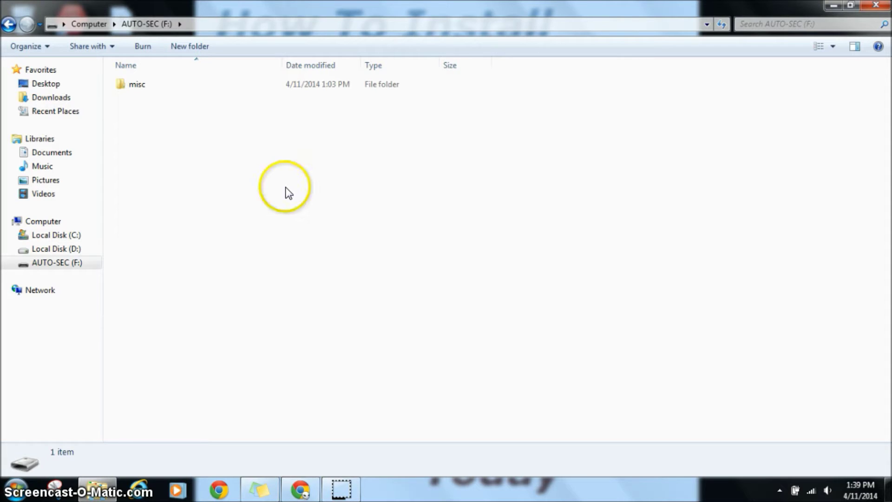
pyautogui.click(288, 178)
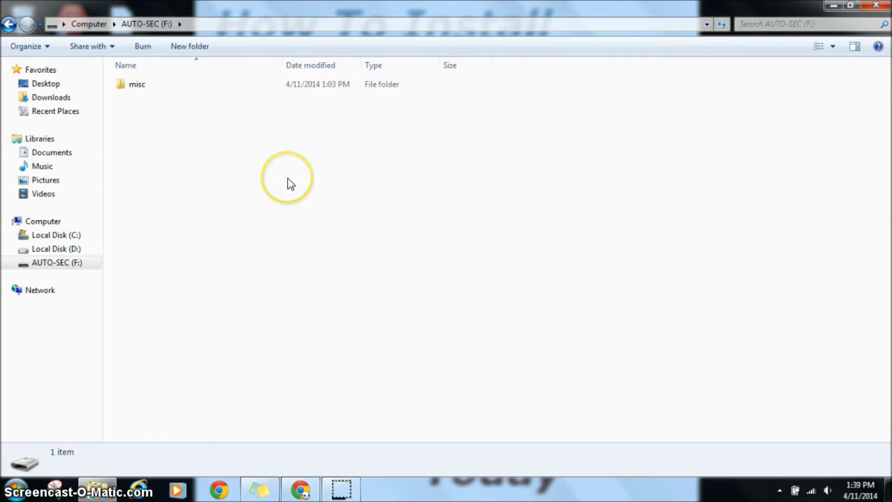
pyautogui.click(289, 172)
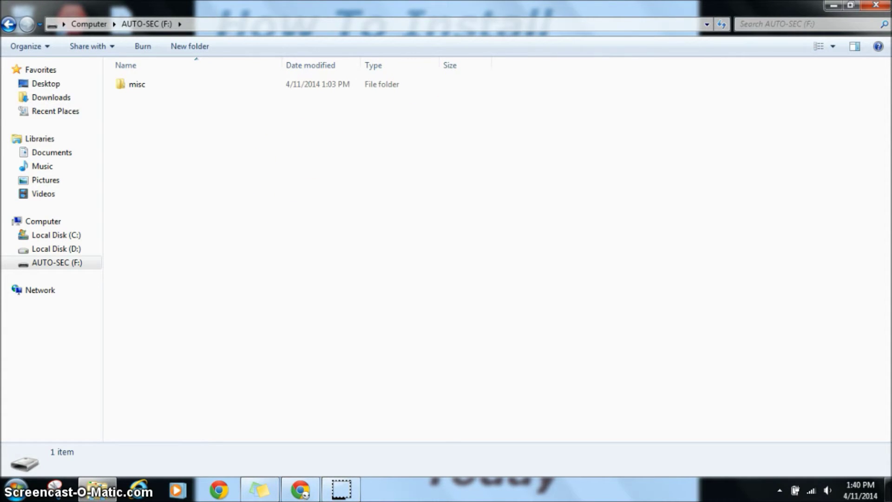
pyautogui.click(831, 7)
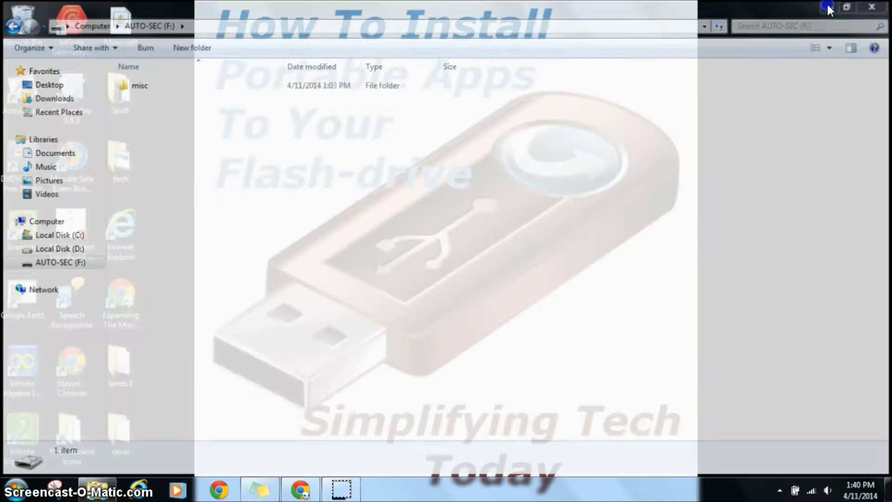
pyautogui.click(300, 487)
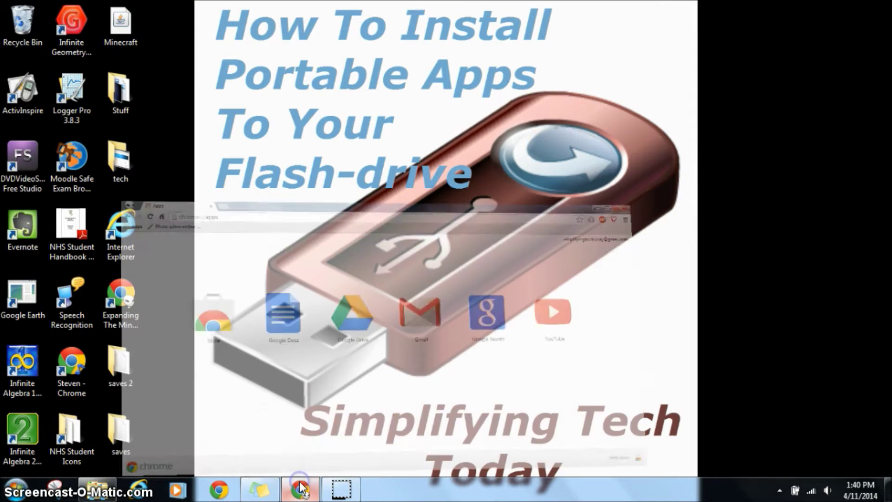
pyautogui.click(216, 24)
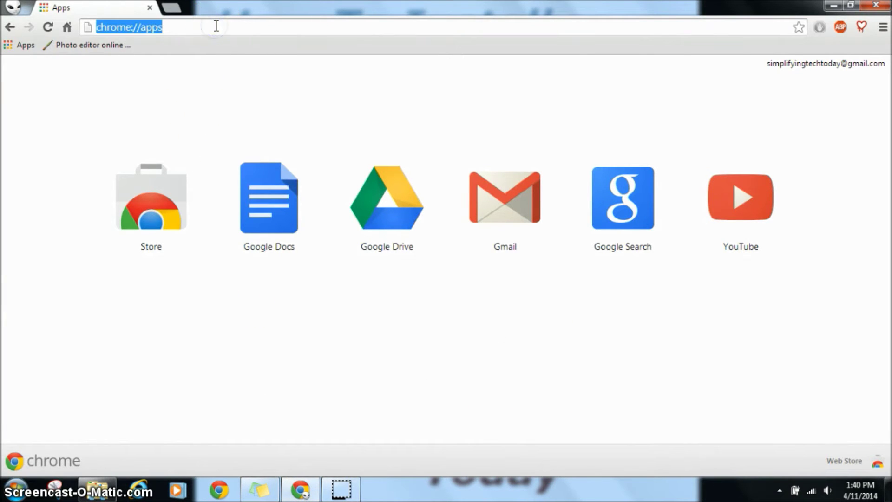
pyautogui.write('www.')
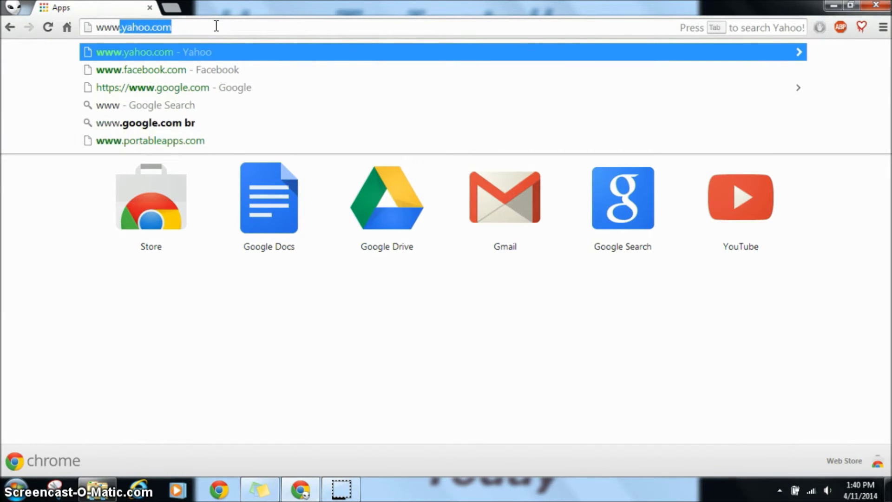
pyautogui.write('portableap')
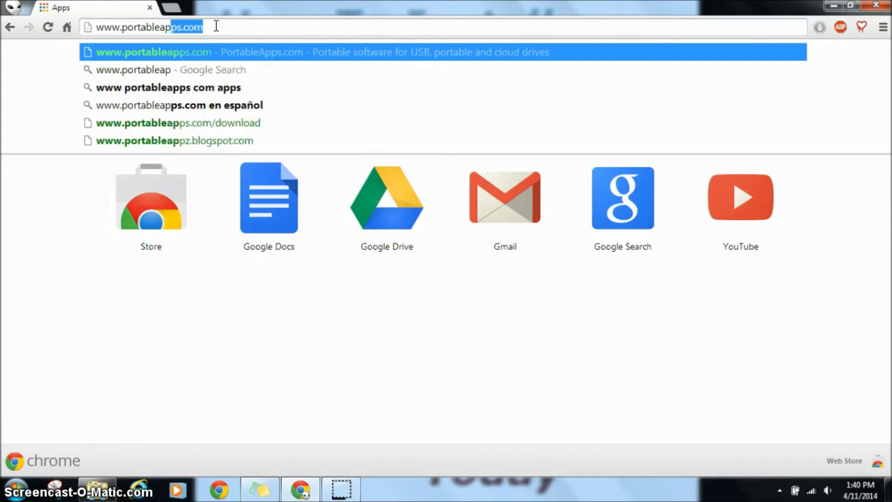
pyautogui.write('ps.co')
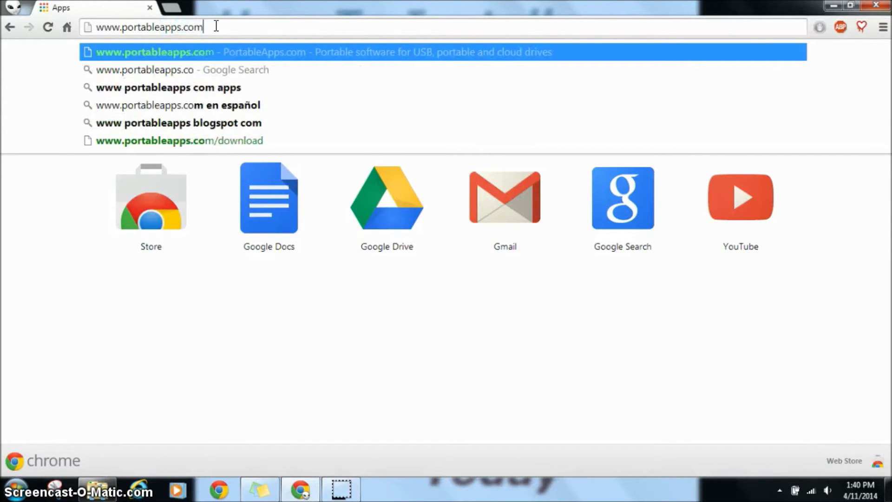
pyautogui.write('m')
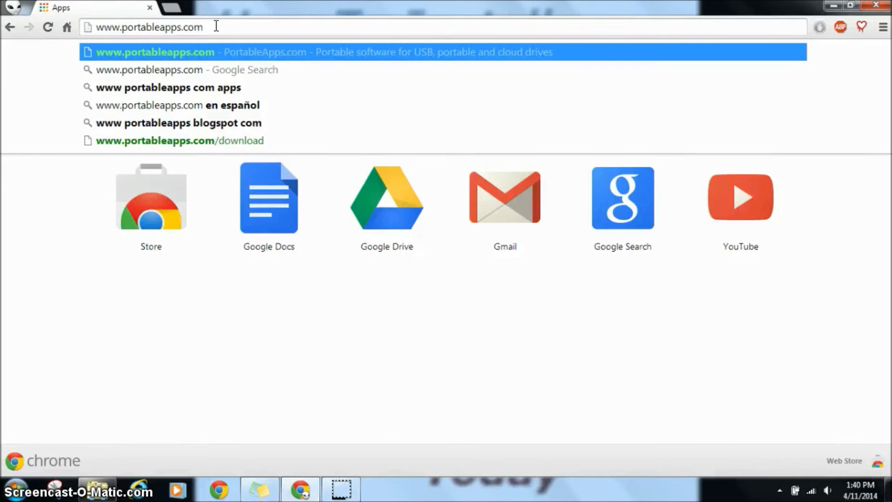
pyautogui.press('Return')
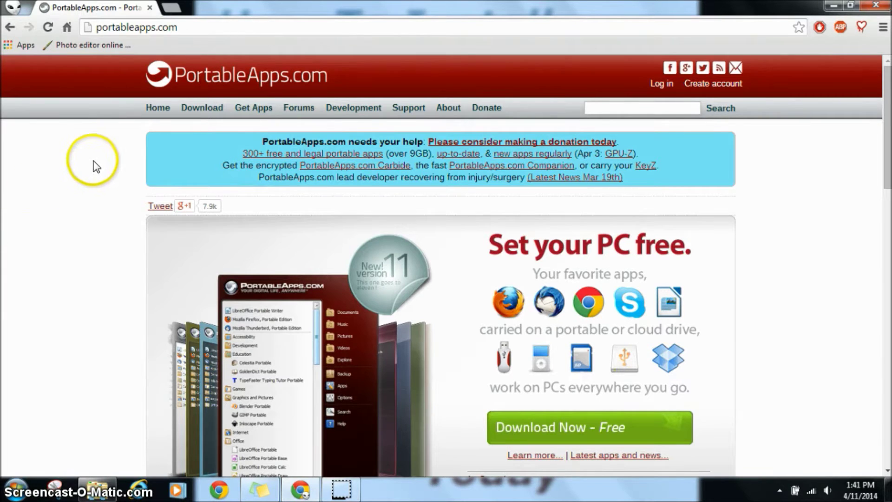
pyautogui.click(260, 153)
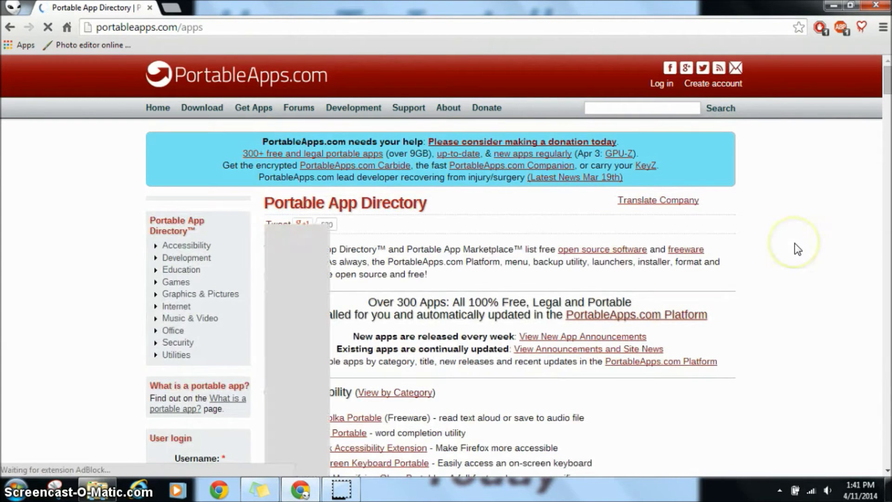
pyautogui.scroll(-5, 797, 257)
pyautogui.scroll(-10, 797, 257)
pyautogui.scroll(-1, 797, 257)
pyautogui.scroll(-1, 797, 257)
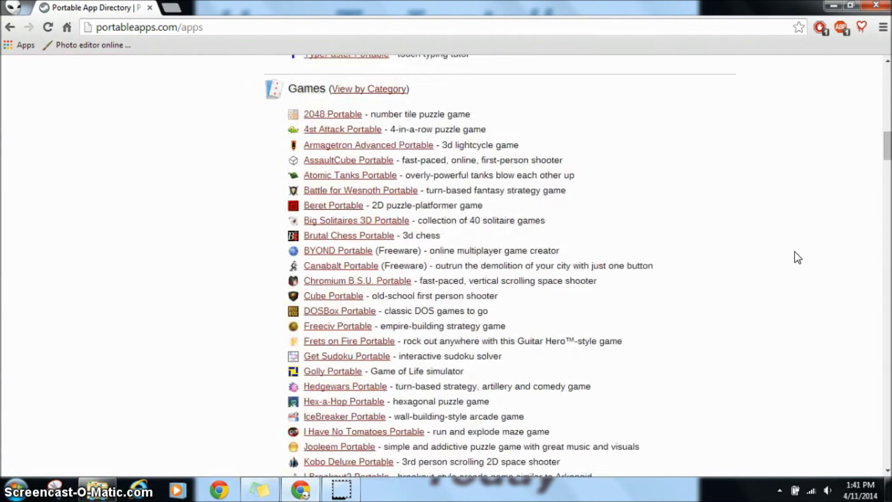
pyautogui.scroll(-2, 797, 257)
pyautogui.scroll(-4, 797, 257)
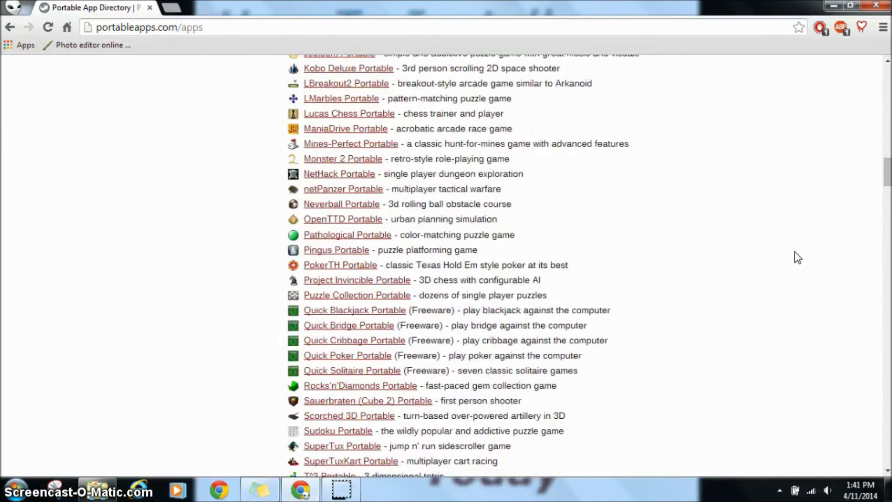
pyautogui.scroll(-4, 797, 257)
pyautogui.scroll(-3, 797, 257)
pyautogui.scroll(-1, 796, 257)
pyautogui.scroll(-5, 794, 253)
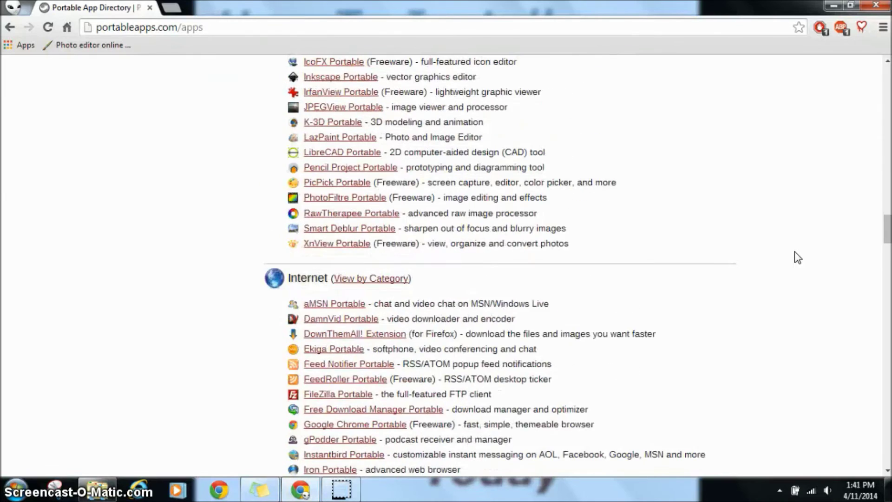
pyautogui.scroll(-2, 794, 253)
pyautogui.scroll(-1, 795, 252)
pyautogui.scroll(-1, 796, 257)
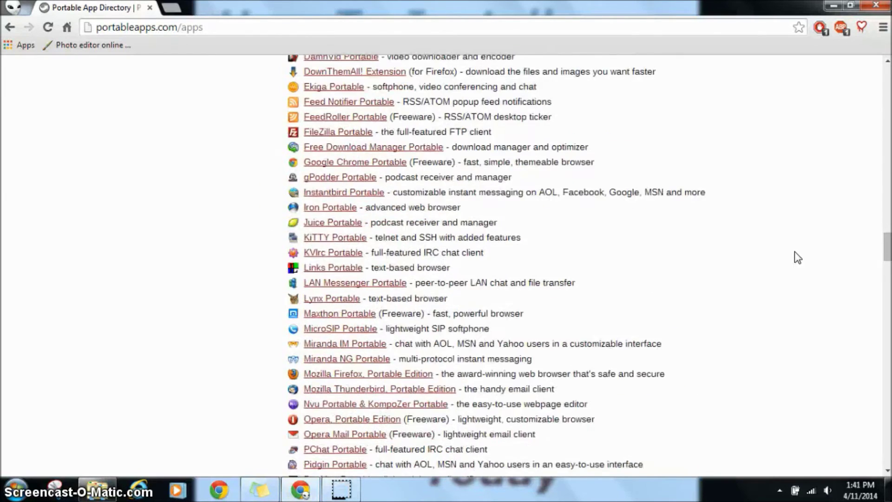
pyautogui.scroll(-4, 796, 257)
pyautogui.scroll(-4, 797, 257)
pyautogui.scroll(-1, 797, 257)
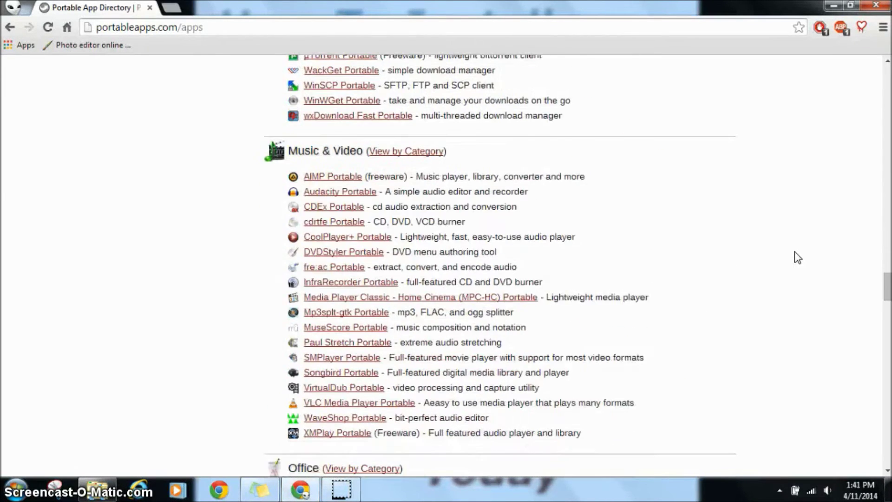
pyautogui.scroll(-1, 797, 257)
# Scroll to the Music & Video apps and open the Audacity Portable page.
pyautogui.click(806, 241)
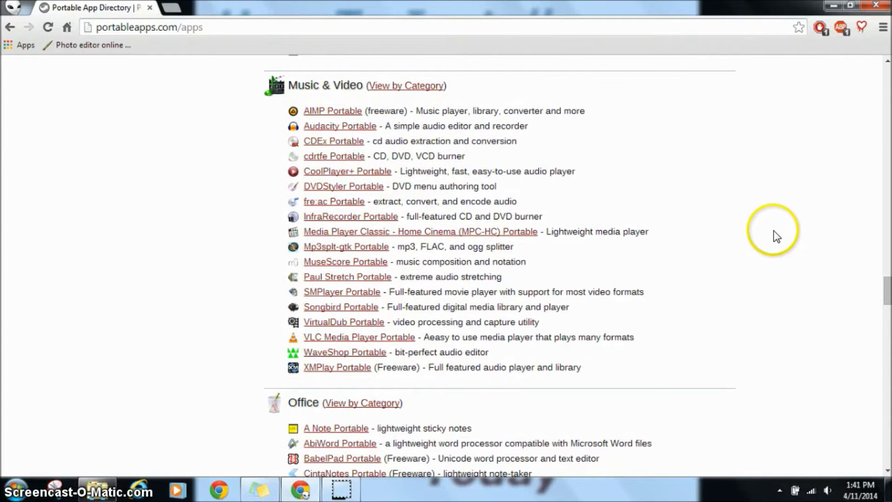
pyautogui.click(330, 130)
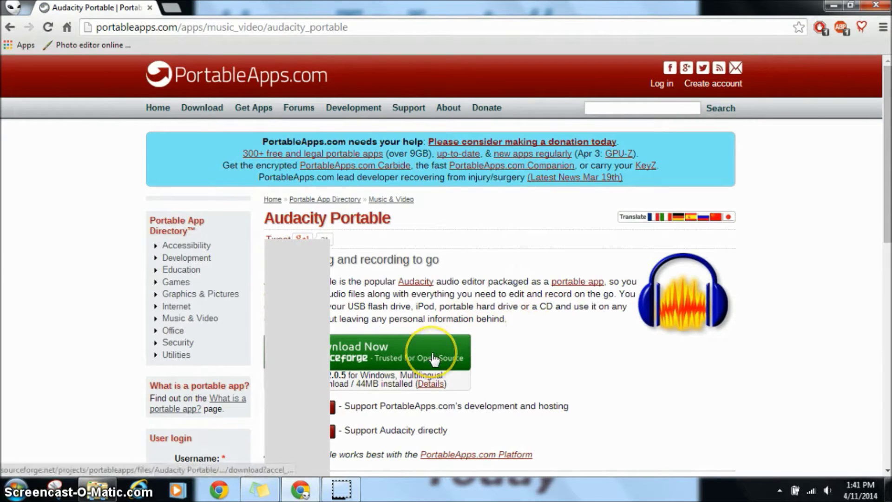
pyautogui.scroll(-1, 432, 359)
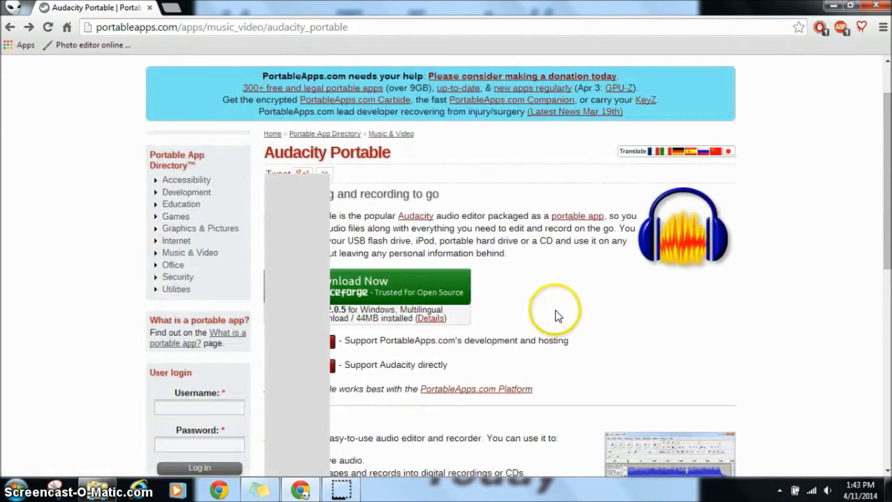
# Download the Audacity Portable 2.0.5 installer from SourceForge and return to the F: drive window.
pyautogui.click(421, 294)
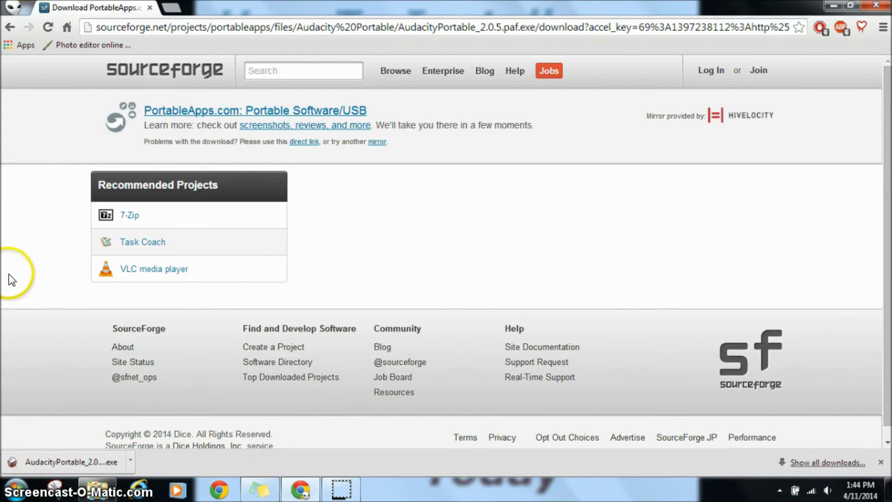
pyautogui.click(97, 490)
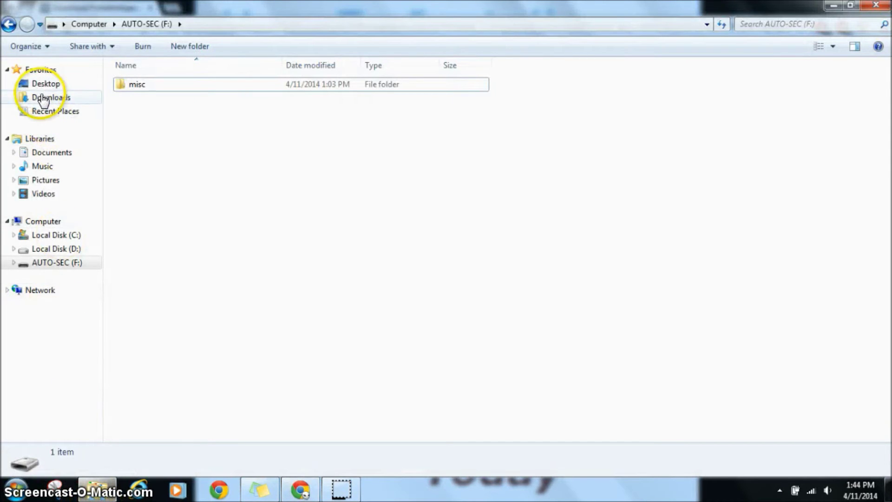
# Run AudacityPortable_2.0.5.paf from the Downloads folder, raising the security warning.
pyautogui.click(43, 98)
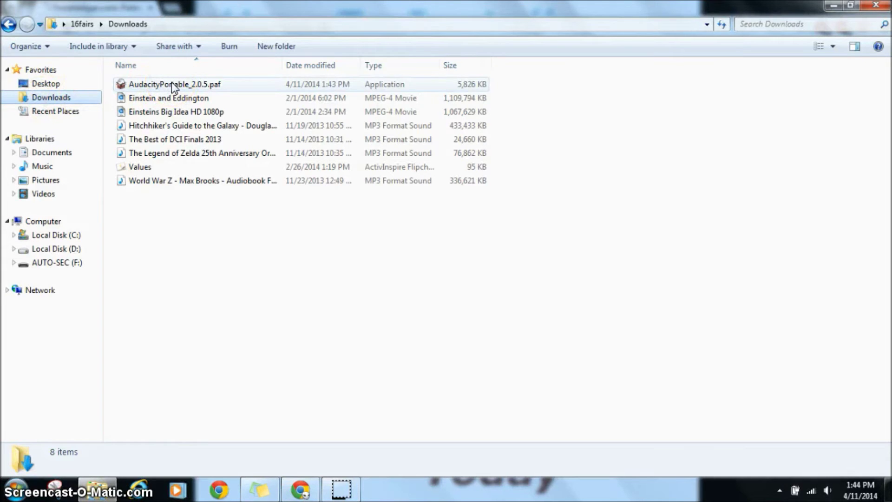
pyautogui.click(171, 82)
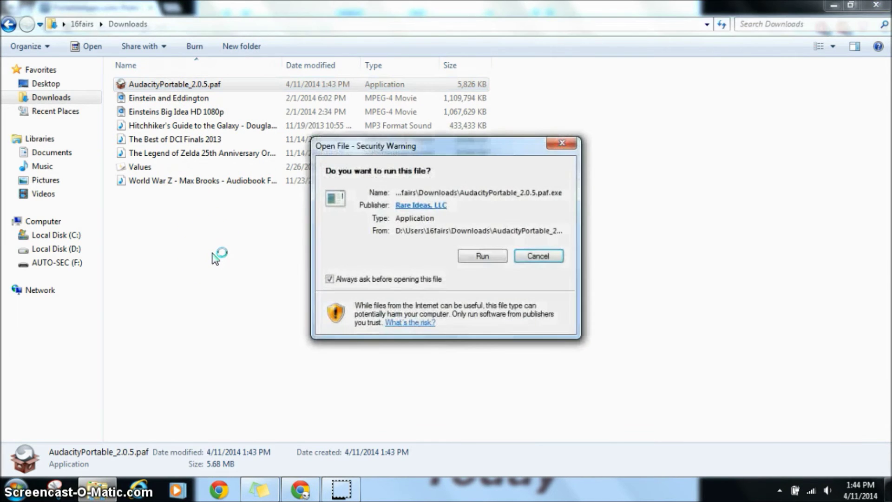
# Run the installer in English and advance past the welcome page to the install location step.
pyautogui.click(480, 256)
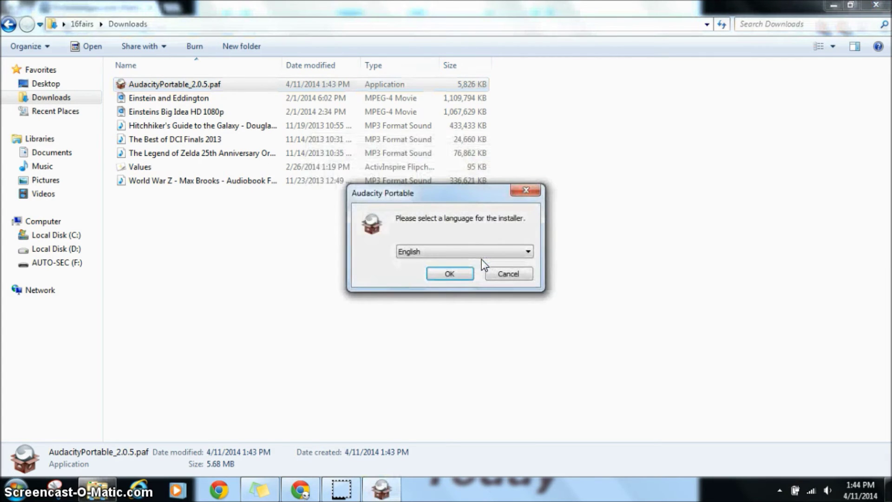
pyautogui.click(447, 275)
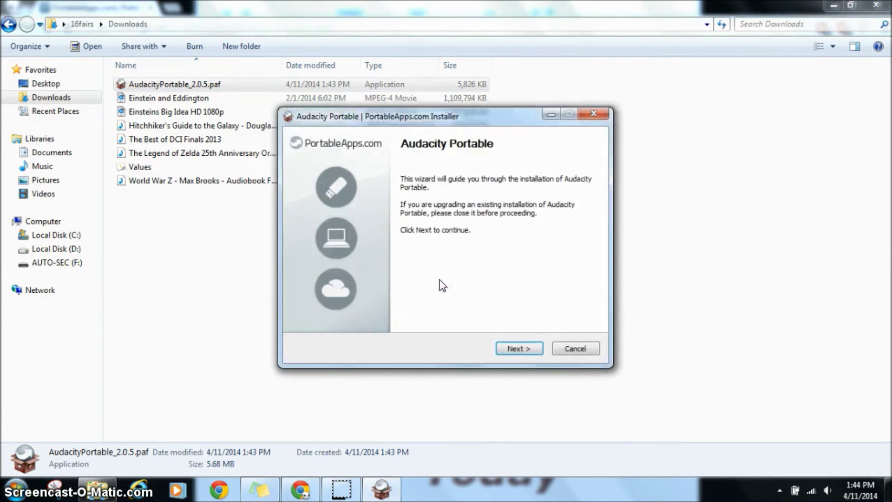
pyautogui.click(515, 348)
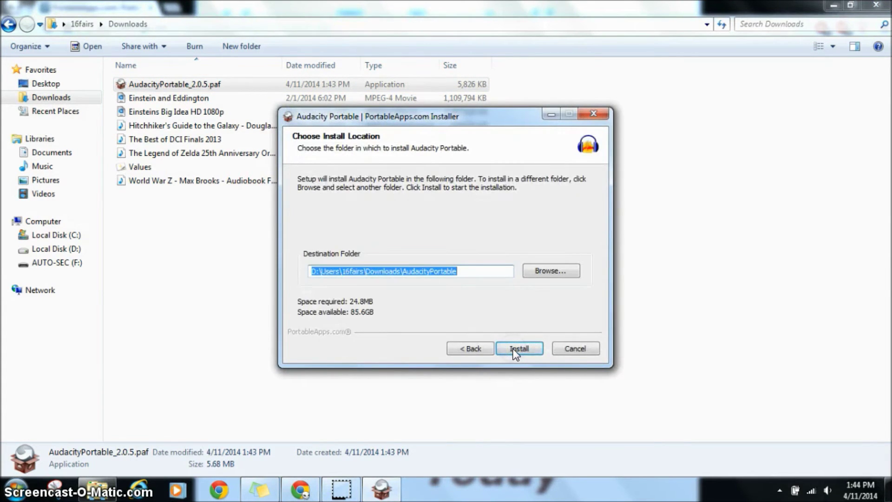
pyautogui.click(540, 274)
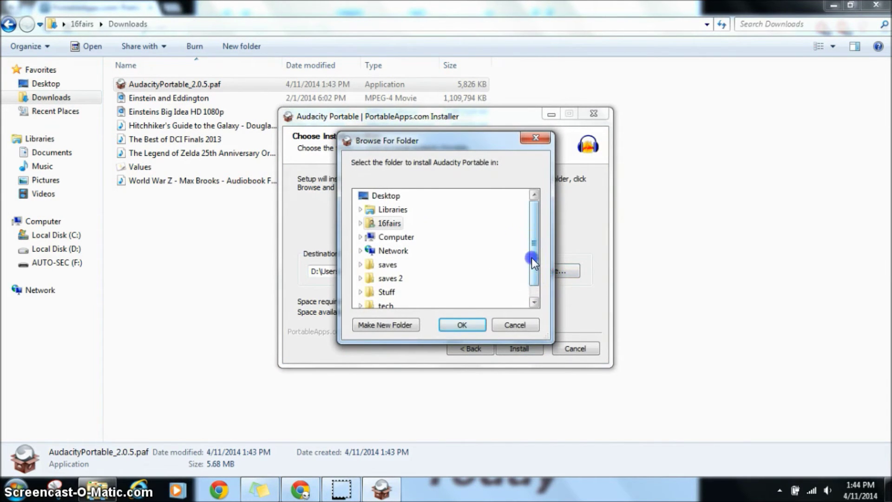
# Set the destination to F:\AudacityPortable on the AUTO-SEC flash drive and begin installing.
pyautogui.moveTo(531, 258); pyautogui.dragTo(534, 268)
pyautogui.click(382, 223)
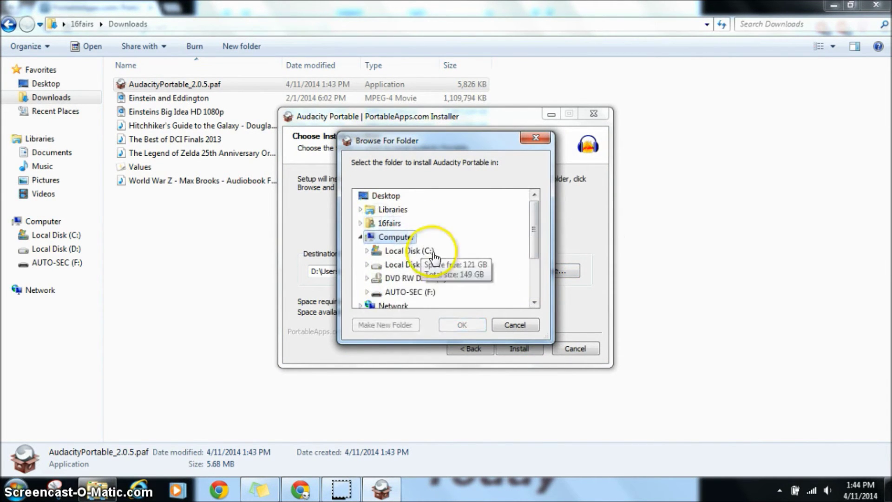
pyautogui.click(411, 291)
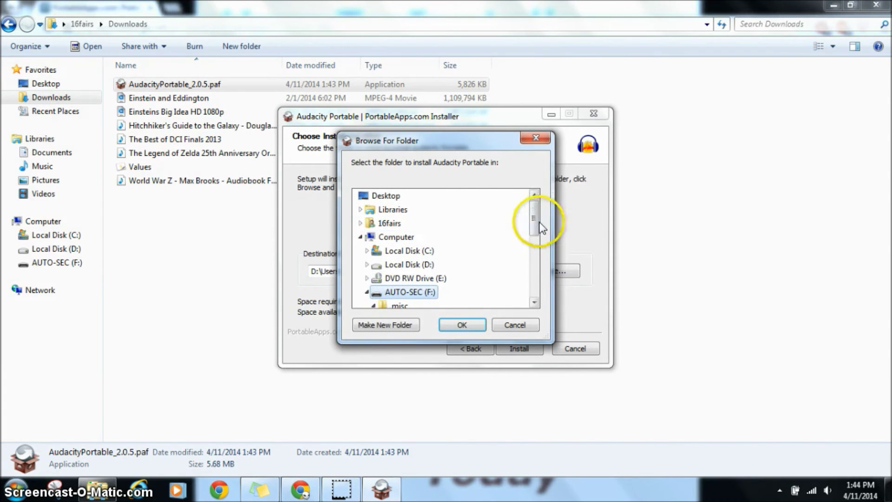
pyautogui.moveTo(534, 217); pyautogui.dragTo(534, 249)
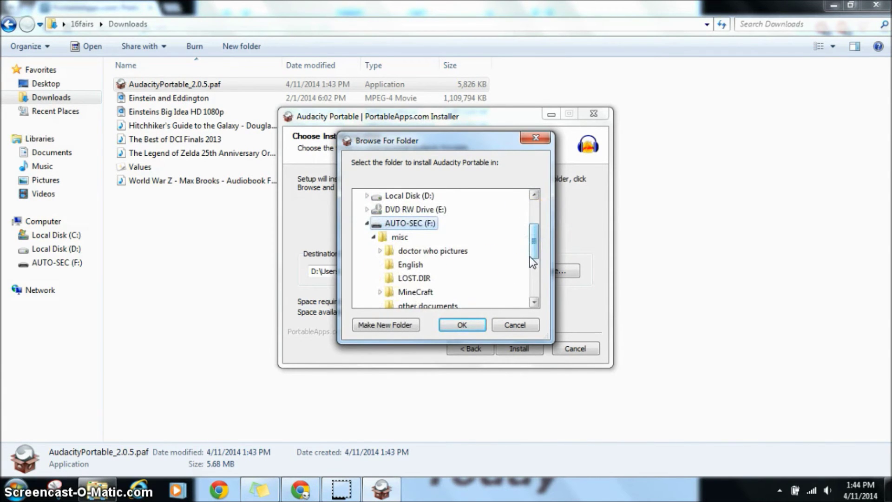
pyautogui.moveTo(539, 243); pyautogui.dragTo(536, 227)
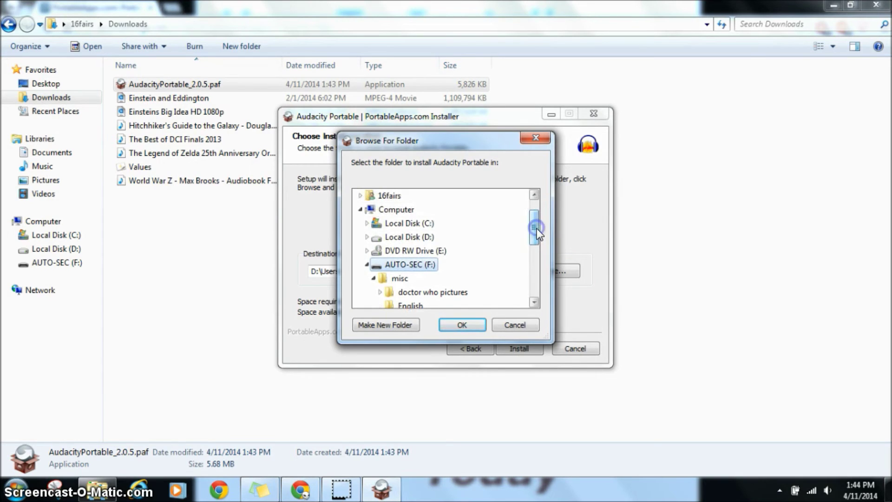
pyautogui.click(462, 324)
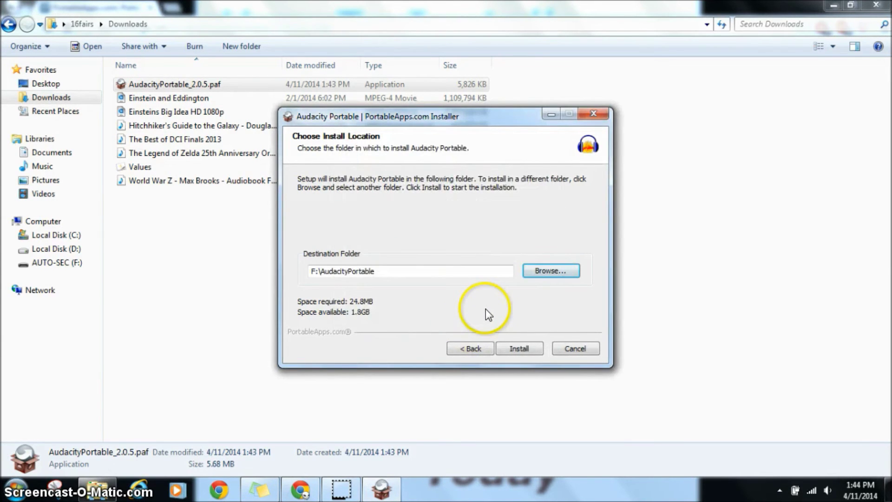
pyautogui.click(508, 350)
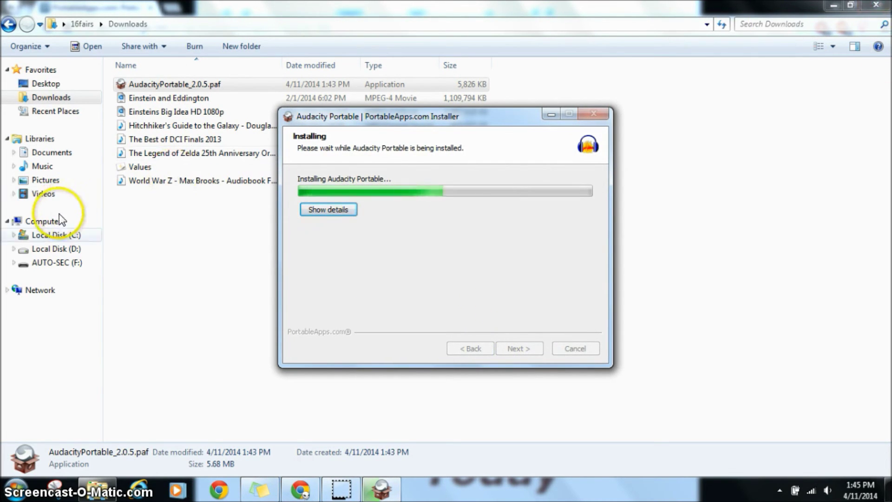
# Let the install finish onto the flash drive and close the setup wizard with Finish.
pyautogui.click(56, 262)
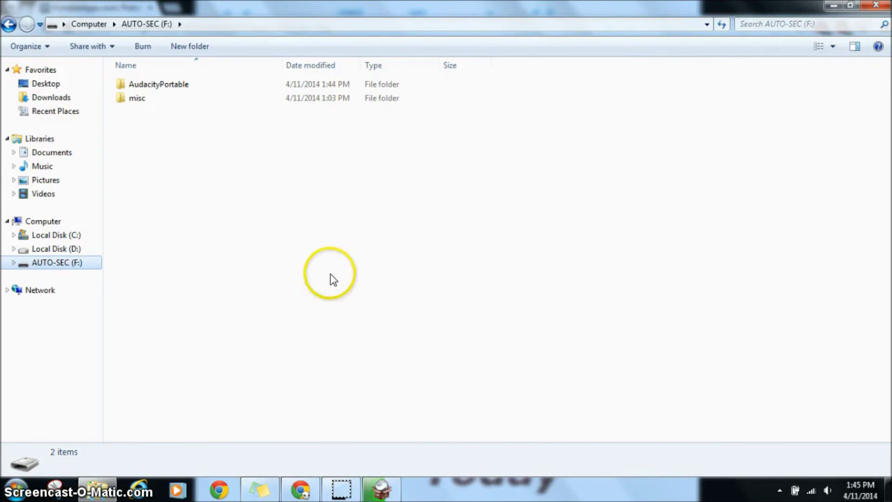
pyautogui.click(401, 477)
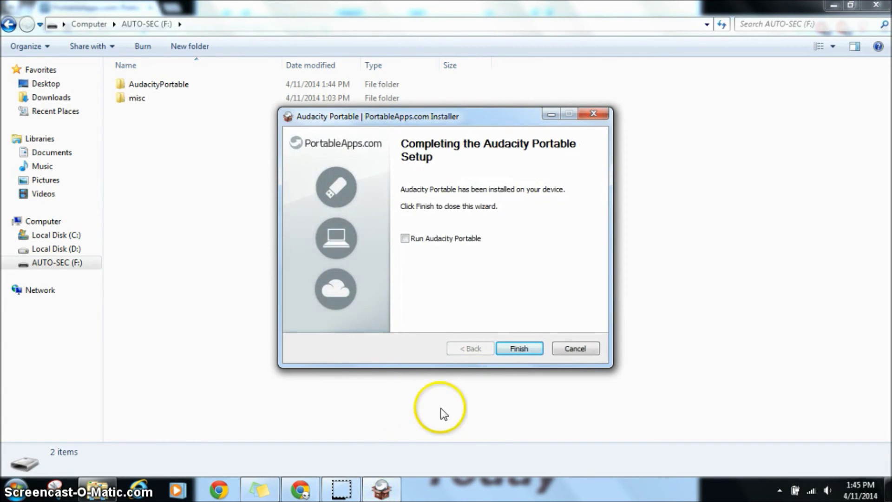
pyautogui.click(519, 349)
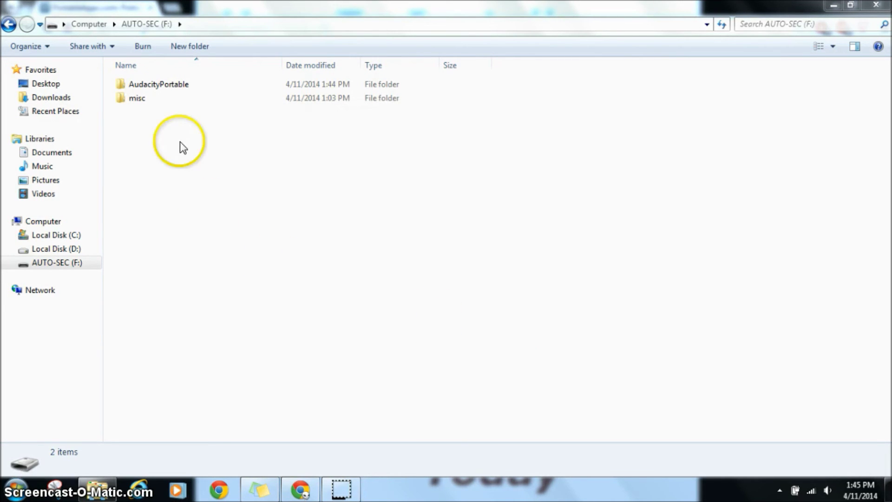
# Launch Audacity Portable from F:\AudacityPortable and install both bundled VST effects.
pyautogui.doubleClick(168, 86)
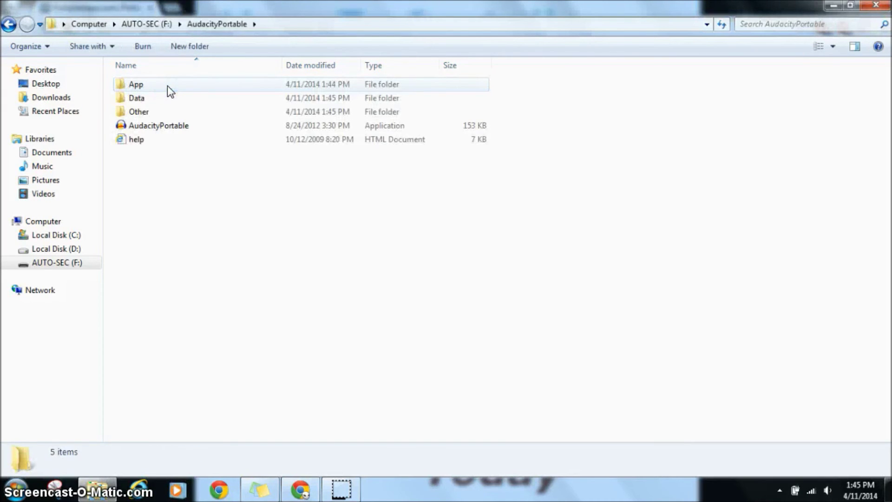
pyautogui.moveTo(159, 126)
pyautogui.doubleClick(169, 130)
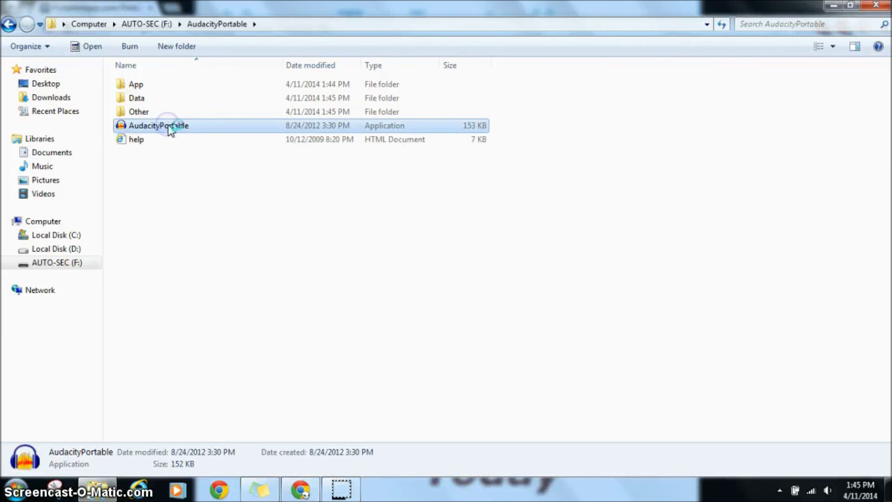
pyautogui.click(340, 240)
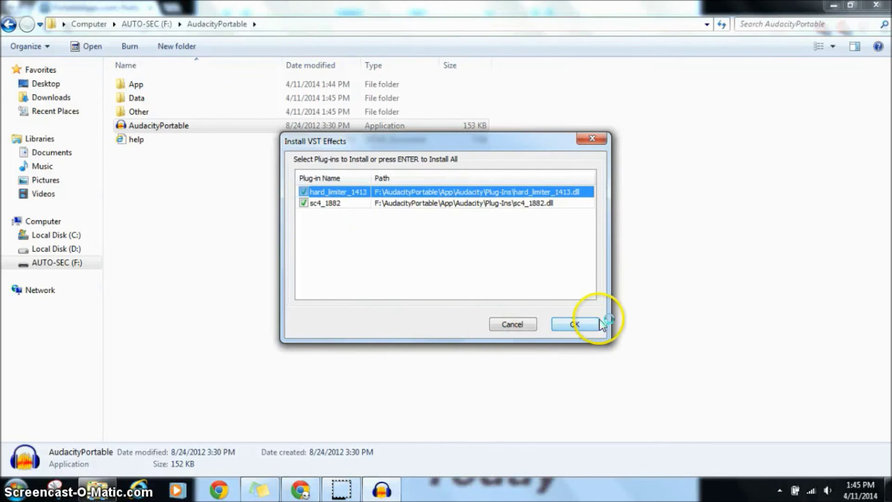
pyautogui.click(586, 323)
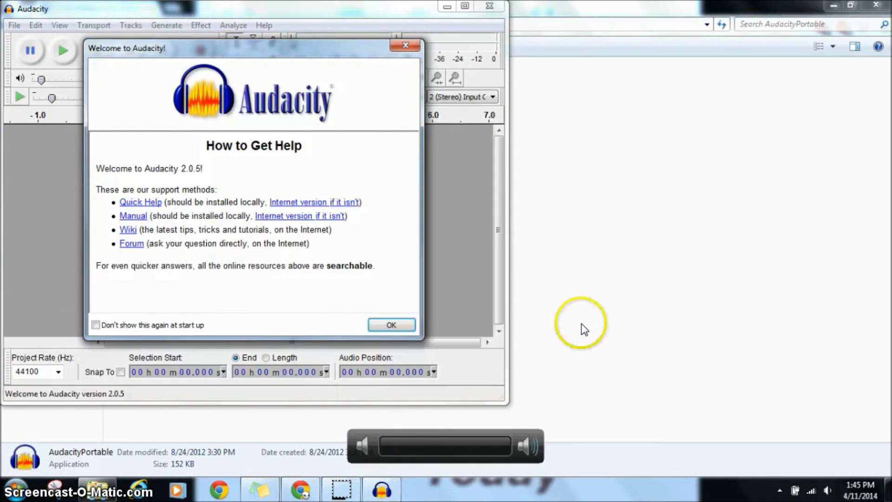
# Dismiss the Welcome to Audacity dialog and maximize the main window.
pyautogui.click(389, 324)
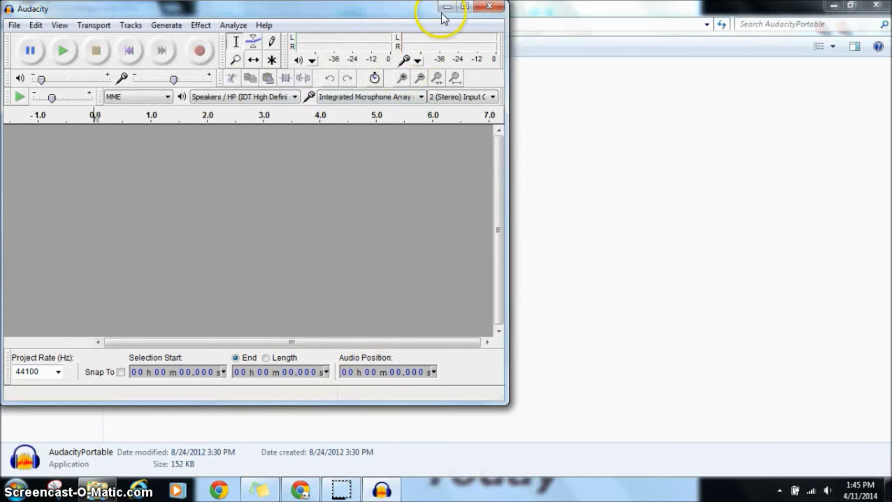
pyautogui.click(462, 7)
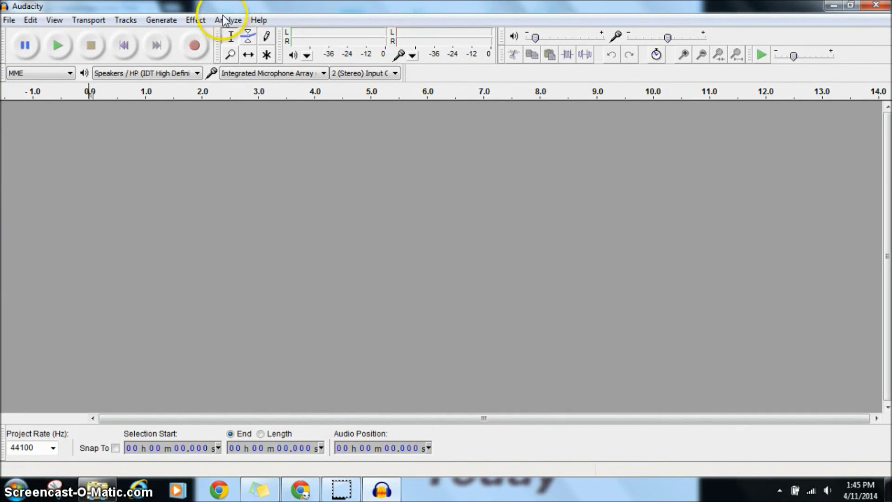
# Record a short stereo test track of roughly seven seconds of speech, then stop.
pyautogui.click(196, 46)
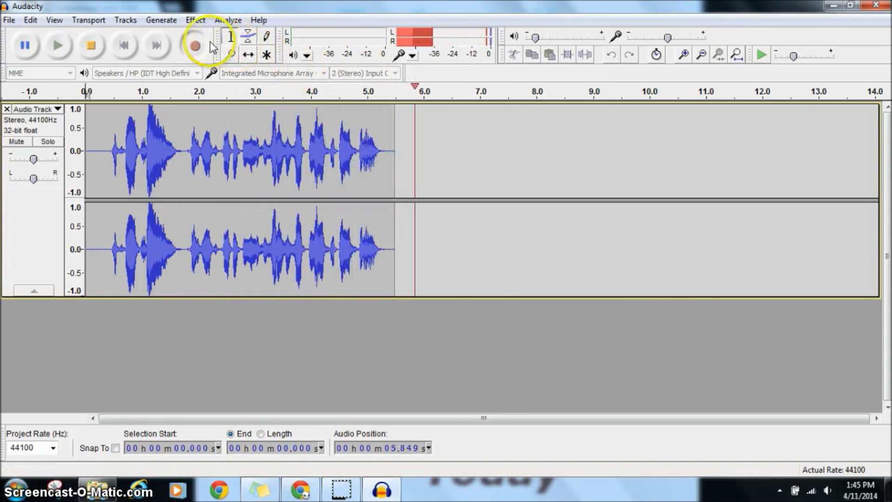
pyautogui.click(83, 50)
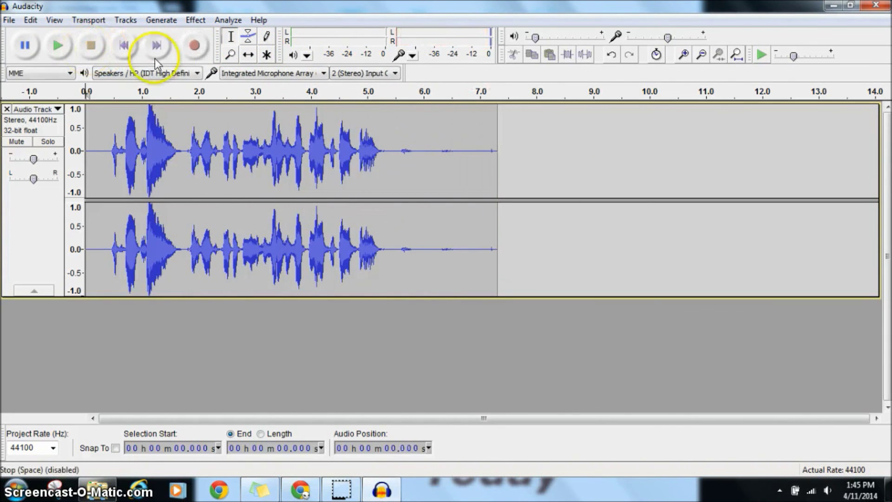